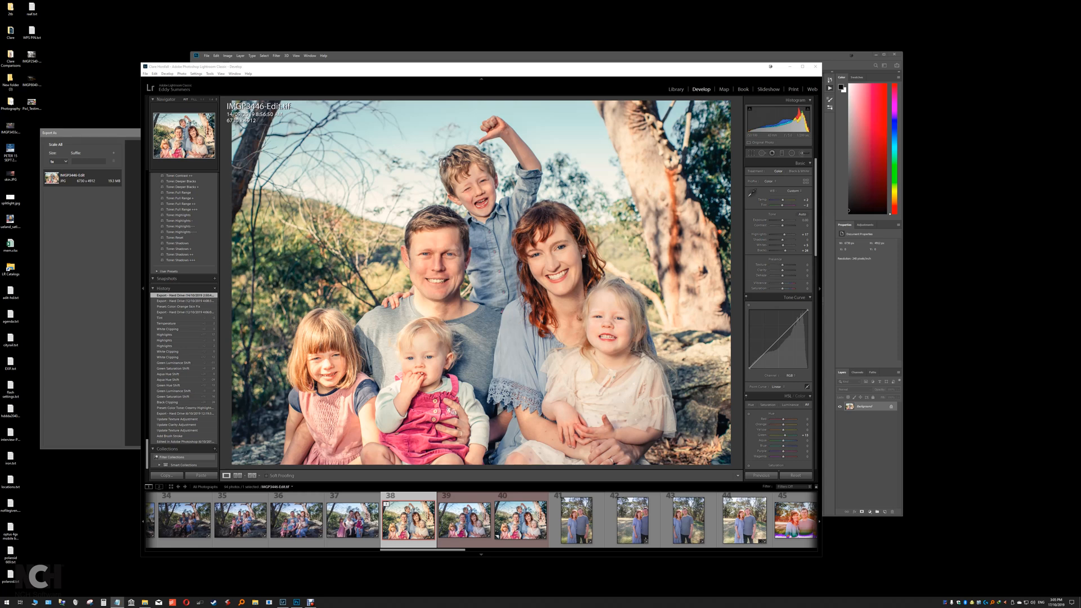
# Step: Switch to Photoshop, examine the enlarged family photo in the Export As preview, and dismiss the export
pyautogui.moveTo(459, 70); pyautogui.dragTo(459, 63)
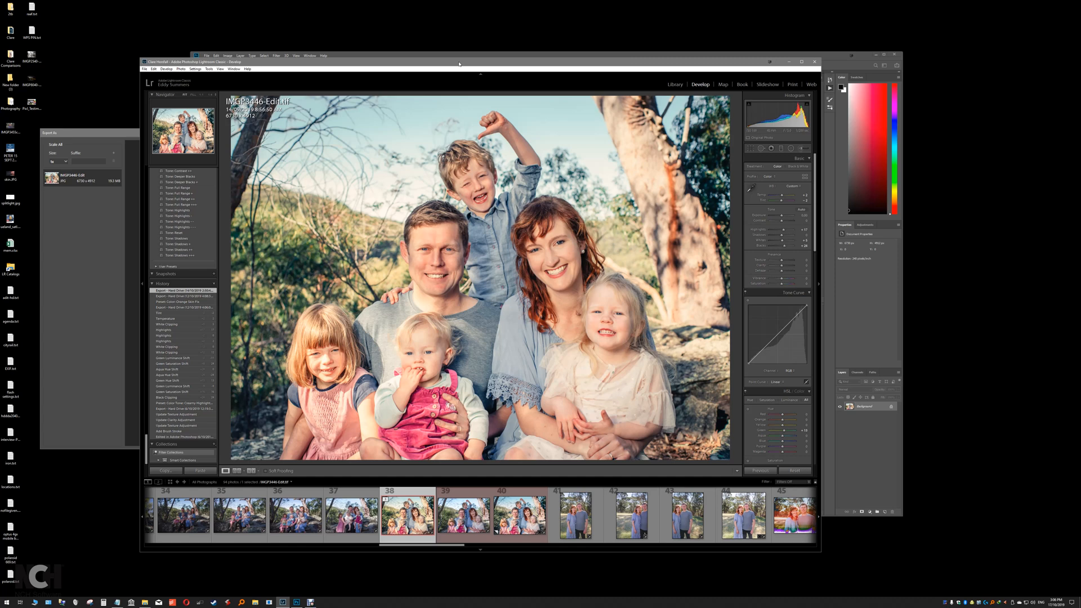
pyautogui.click(296, 601)
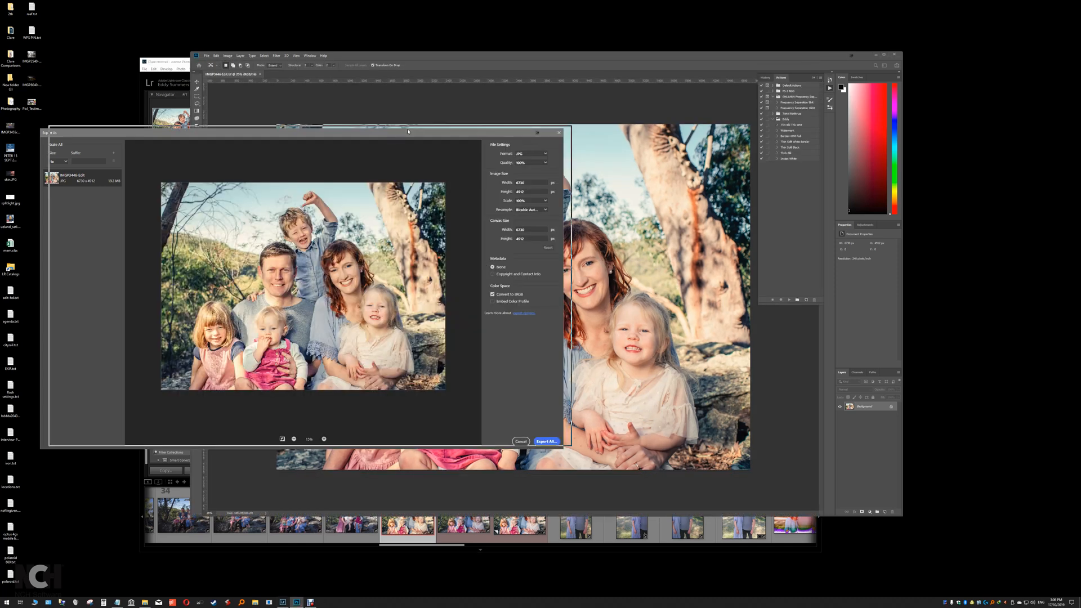
pyautogui.moveTo(400, 135); pyautogui.dragTo(410, 132)
pyautogui.click(334, 437)
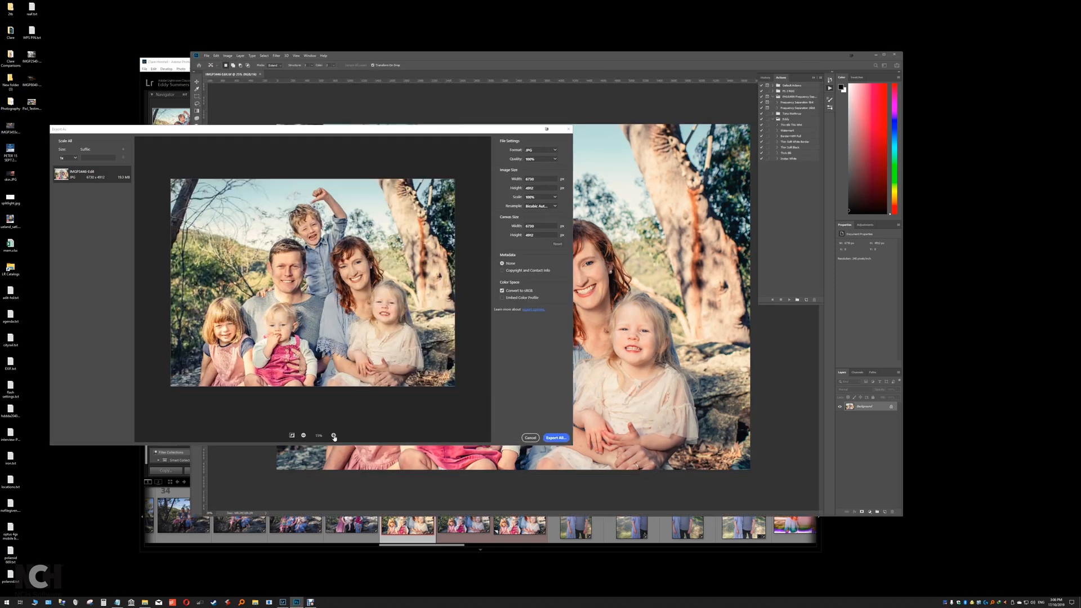
pyautogui.scroll(1, 323, 255)
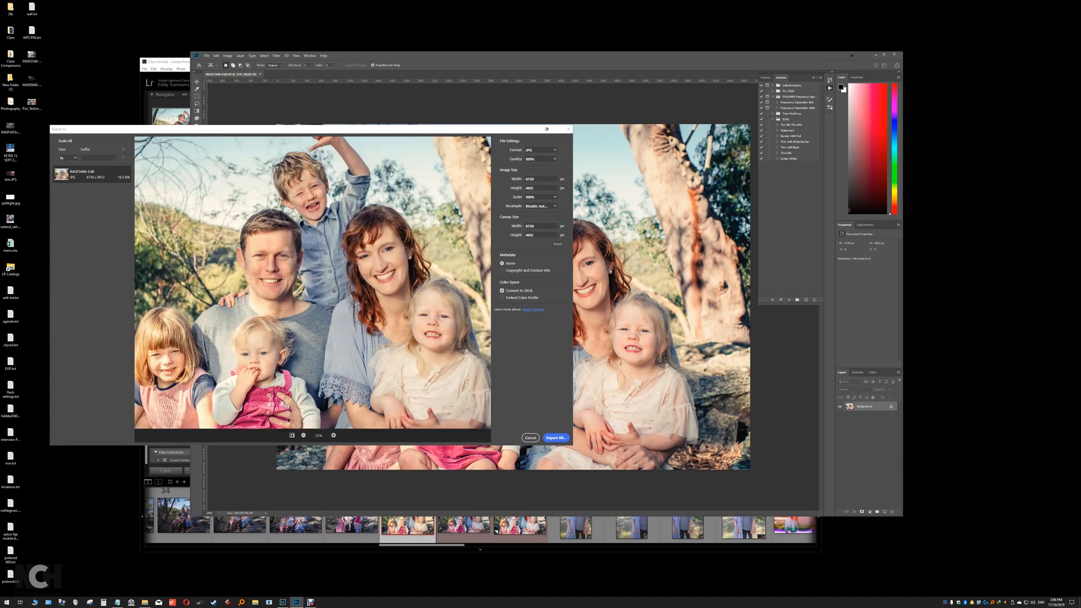
pyautogui.moveTo(391, 149); pyautogui.dragTo(423, 246)
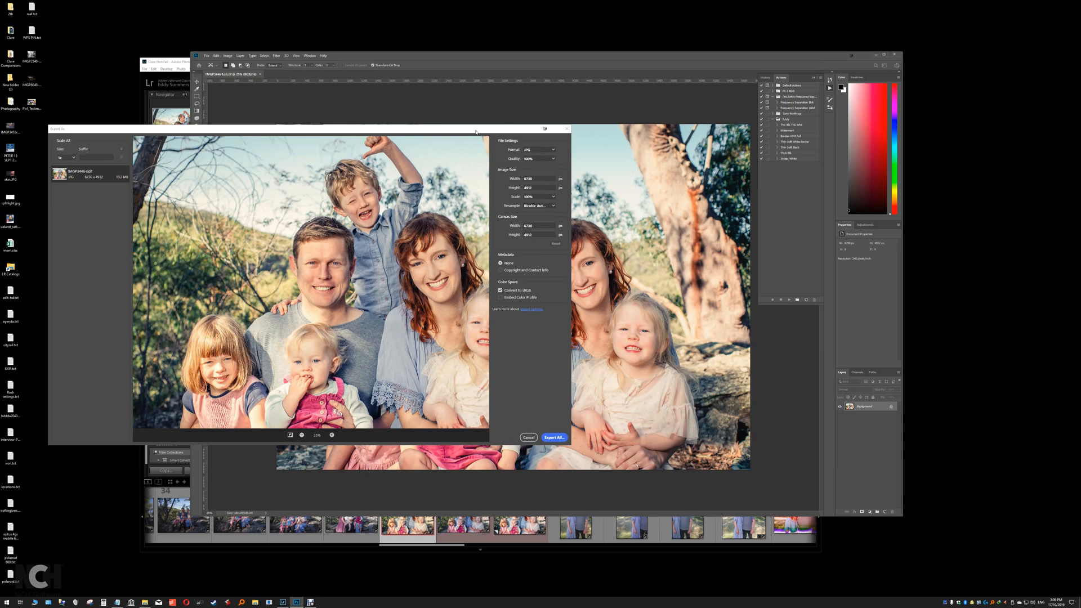
pyautogui.moveTo(475, 132); pyautogui.dragTo(445, 136)
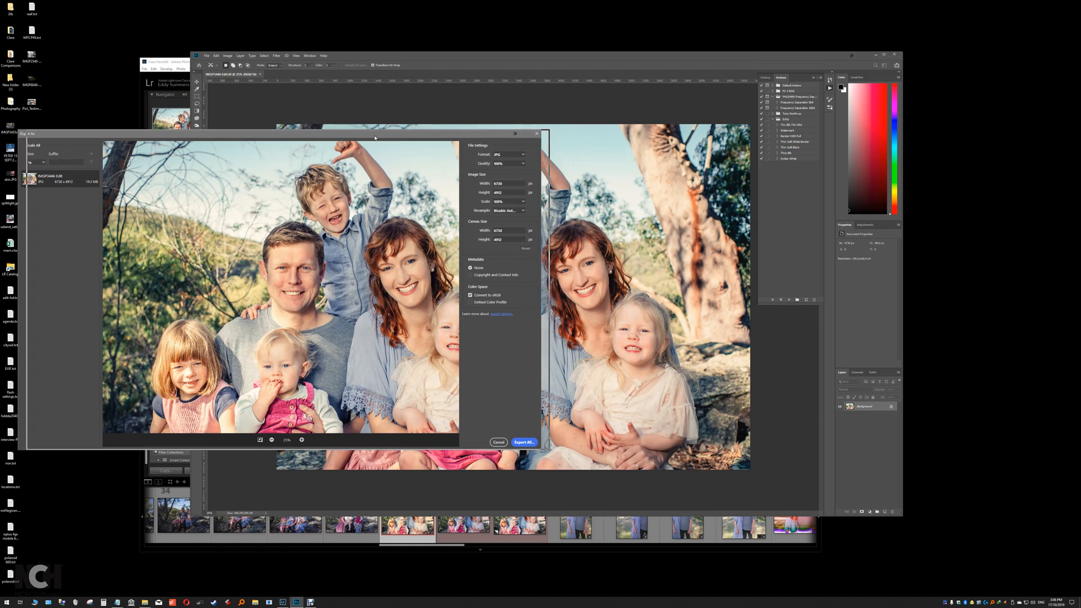
pyautogui.moveTo(366, 137); pyautogui.dragTo(371, 140)
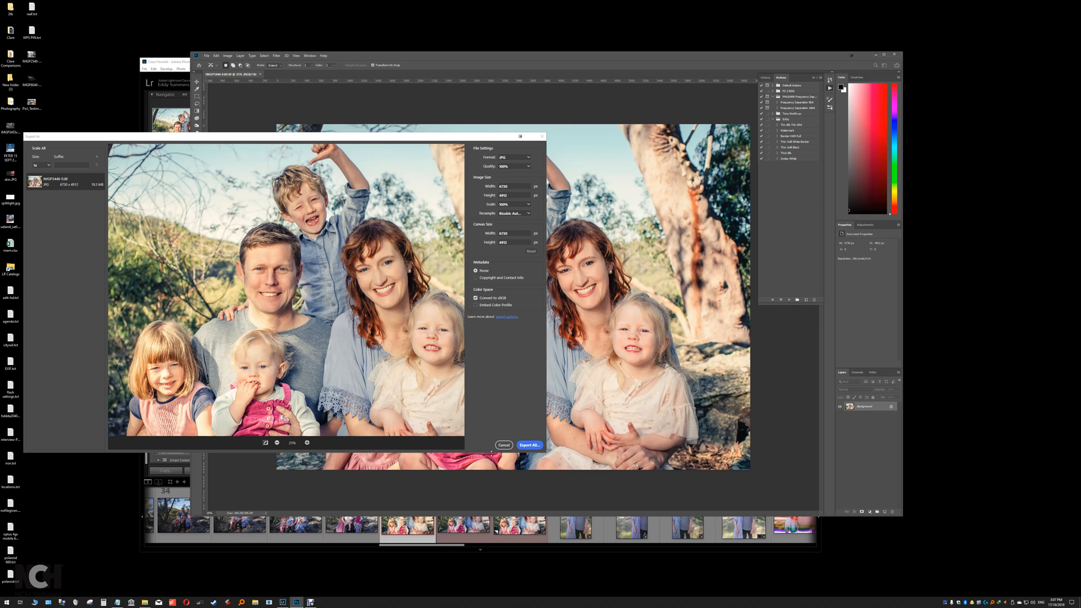
pyautogui.click(503, 446)
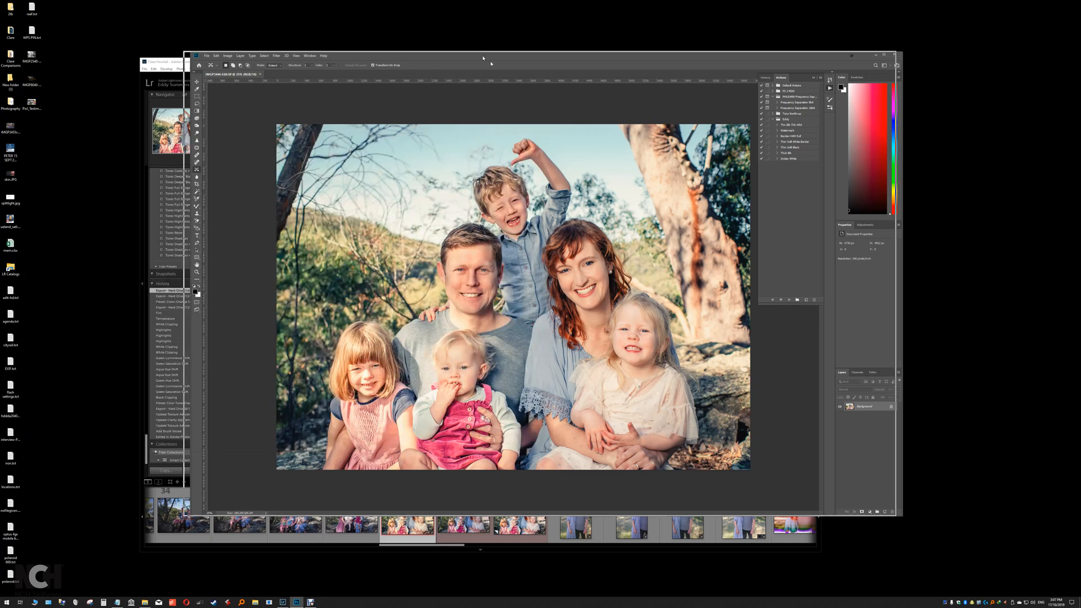
# Step: Switch back to Lightroom Classic and bring its window in front of Photoshop
pyautogui.moveTo(214, 62); pyautogui.dragTo(218, 69)
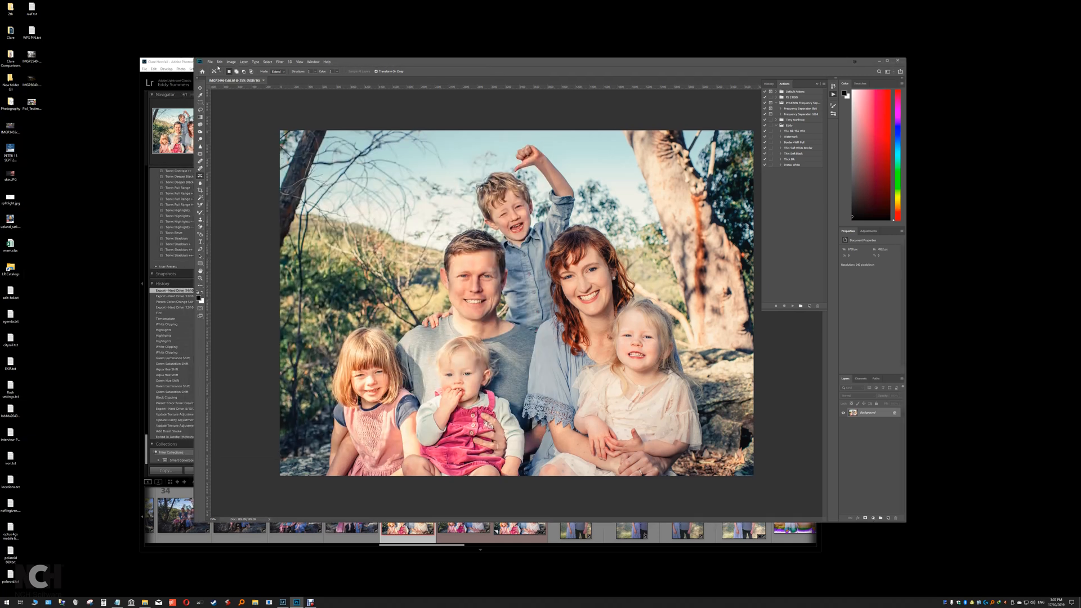
pyautogui.click(185, 65)
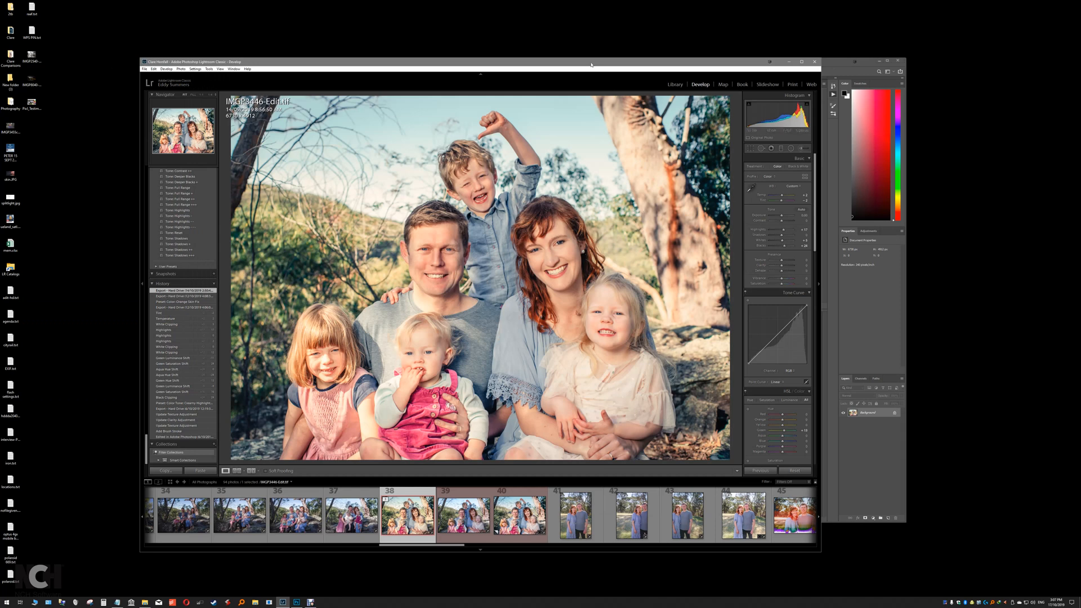
pyautogui.moveTo(596, 69); pyautogui.dragTo(554, 67)
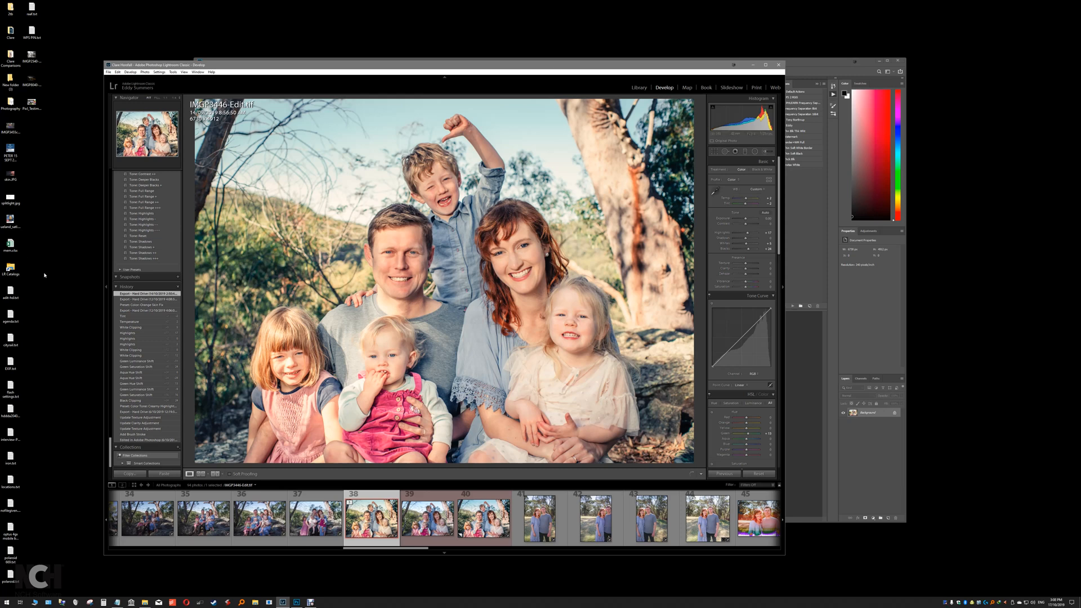
# Step: Turn on soft proofing with the destination gamut warning and zoom in on the man's face
pyautogui.click(229, 473)
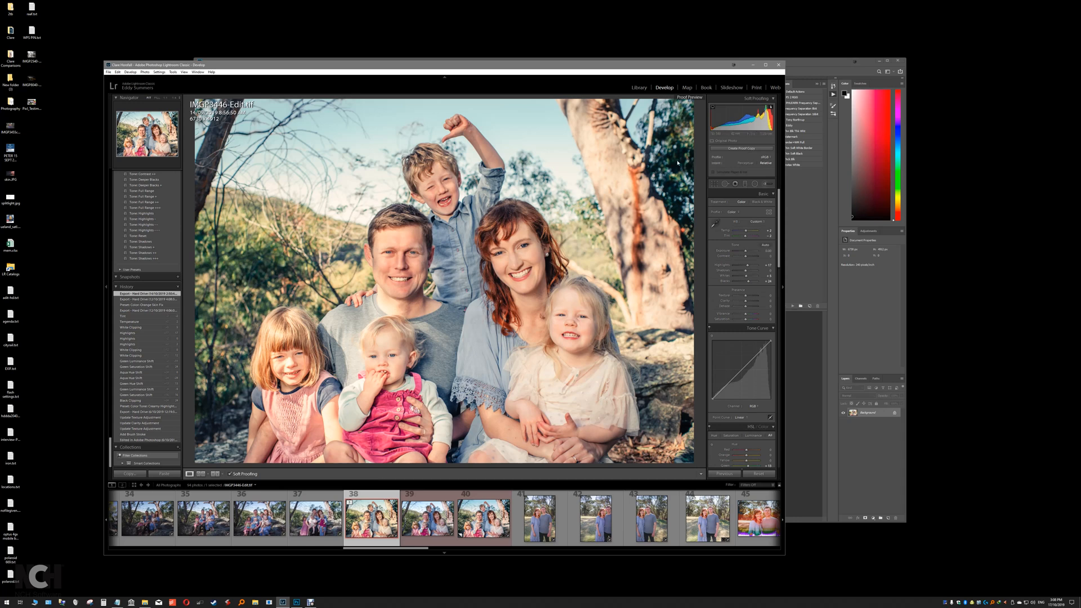
pyautogui.moveTo(770, 109)
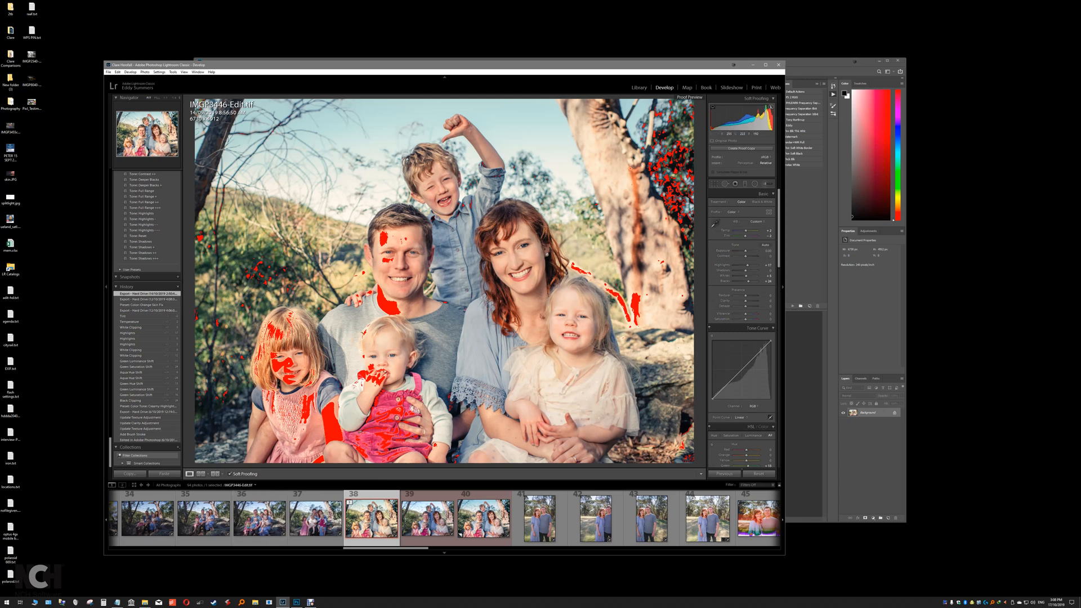
pyautogui.moveTo(385, 239); pyautogui.dragTo(305, 309)
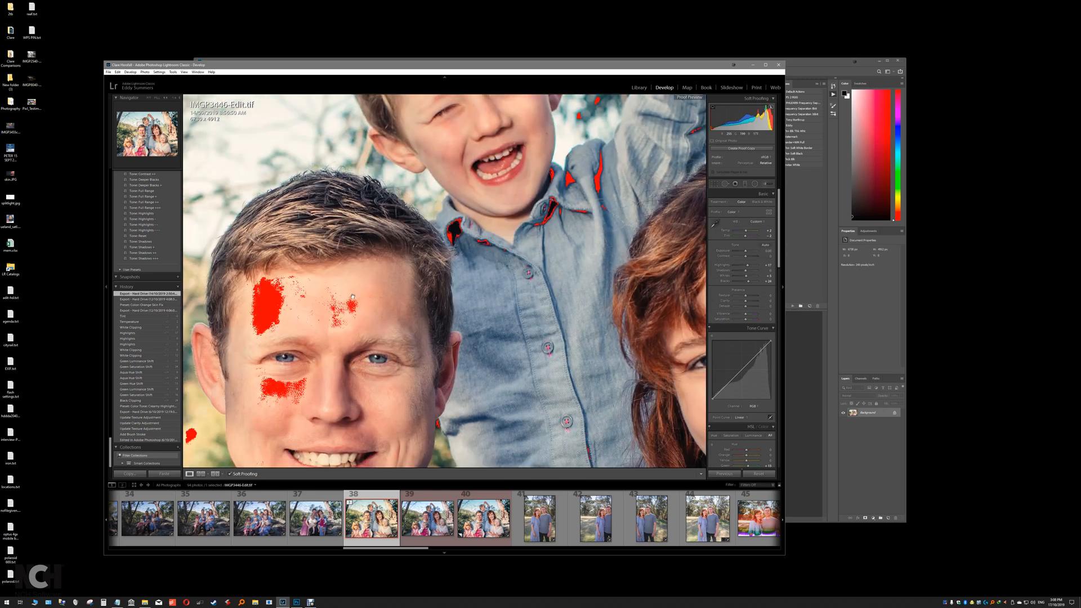
# Step: Compare the man's face with and without the destination gamut warning, and return to the whole photo
pyautogui.click(771, 106)
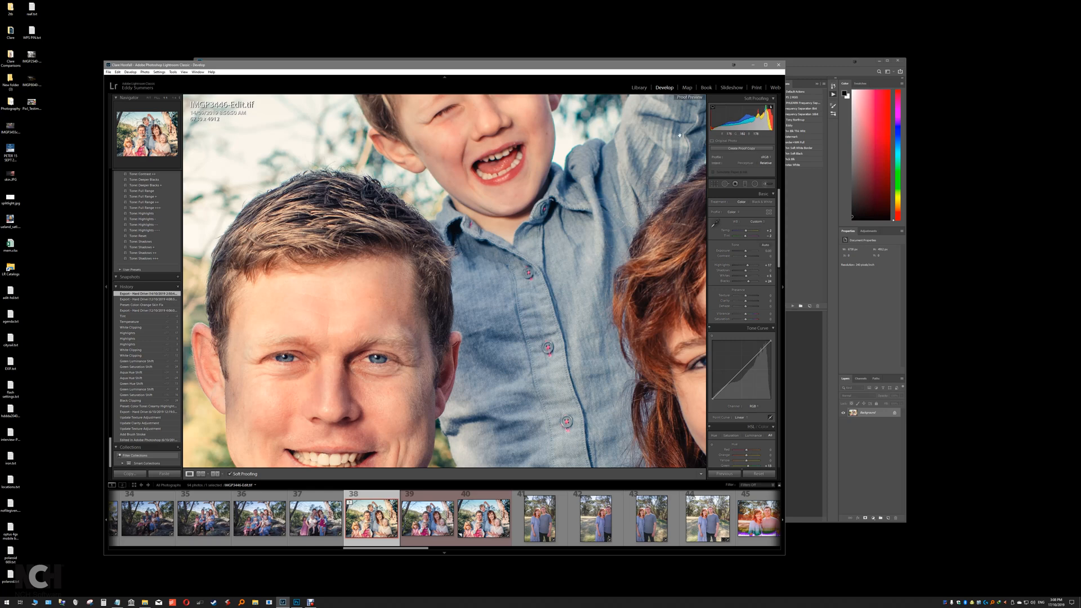
pyautogui.click(770, 107)
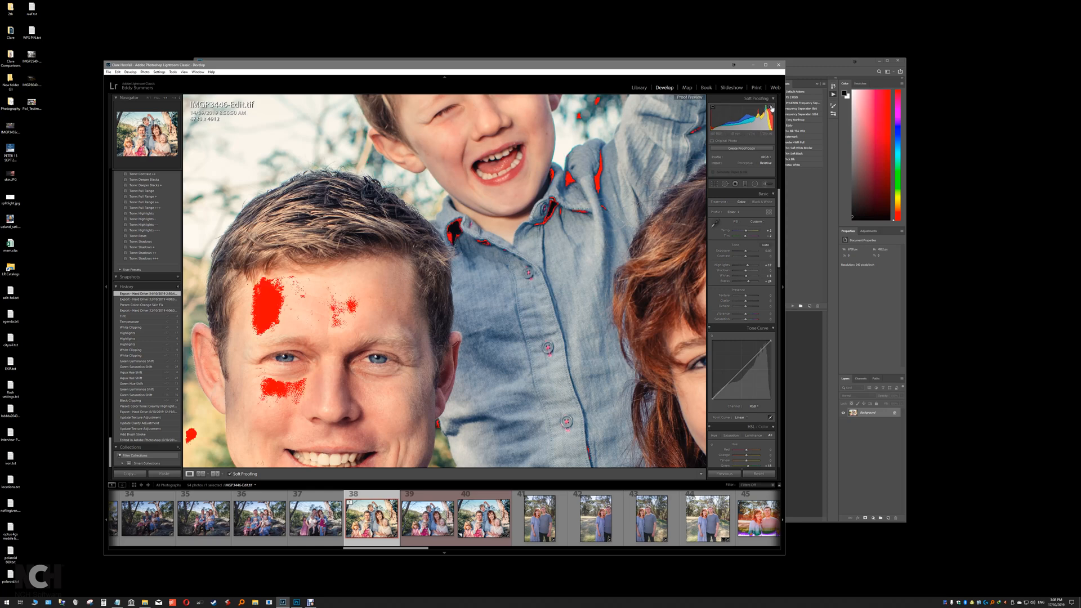
pyautogui.click(771, 107)
pyautogui.click(771, 108)
pyautogui.click(771, 108)
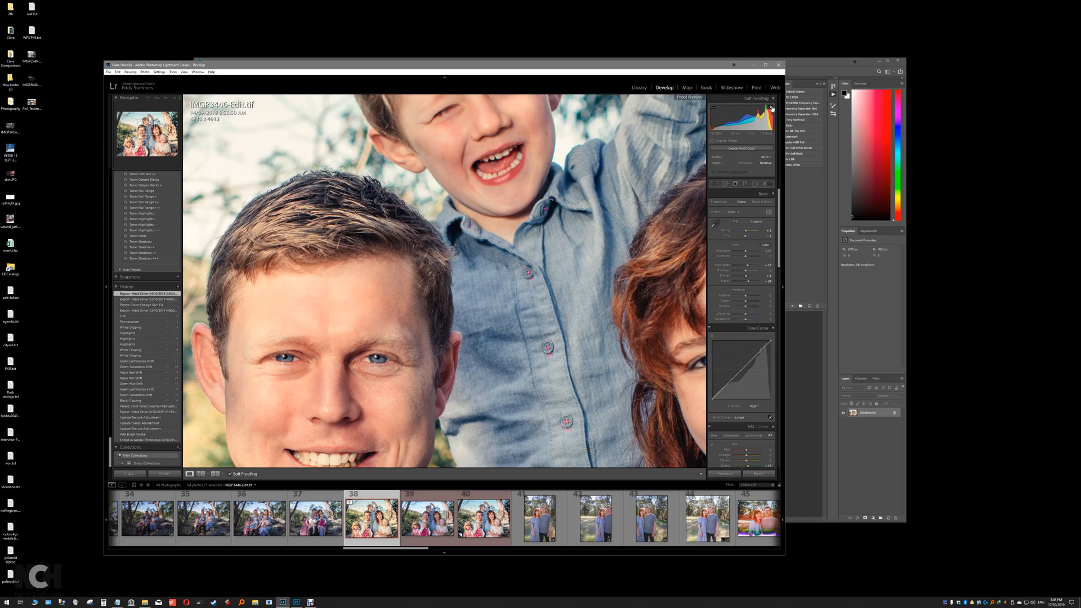
pyautogui.click(772, 109)
pyautogui.click(772, 109)
pyautogui.click(421, 295)
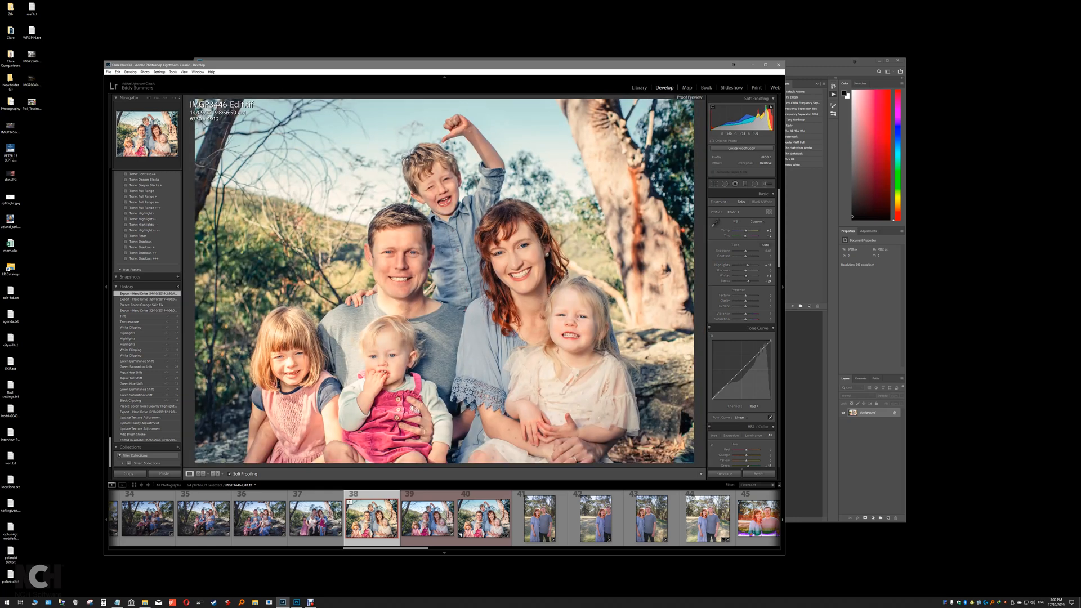
pyautogui.click(421, 295)
pyautogui.click(421, 294)
# Step: Show the destination gamut warning and examine the flagged areas on the man's and the older girl's faces
pyautogui.moveTo(771, 110)
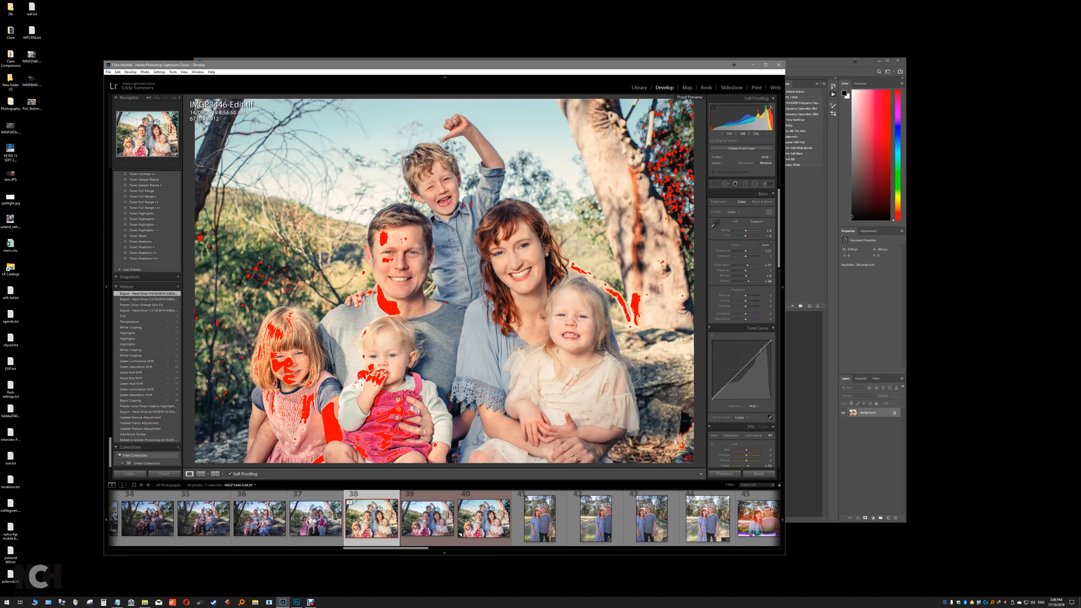
pyautogui.click(430, 272)
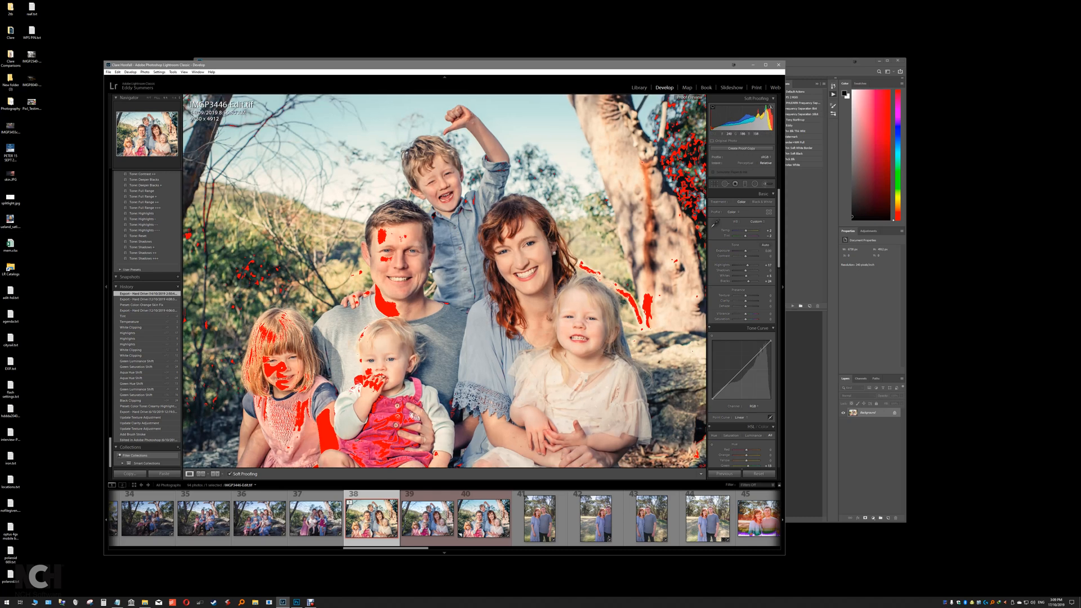
pyautogui.click(431, 272)
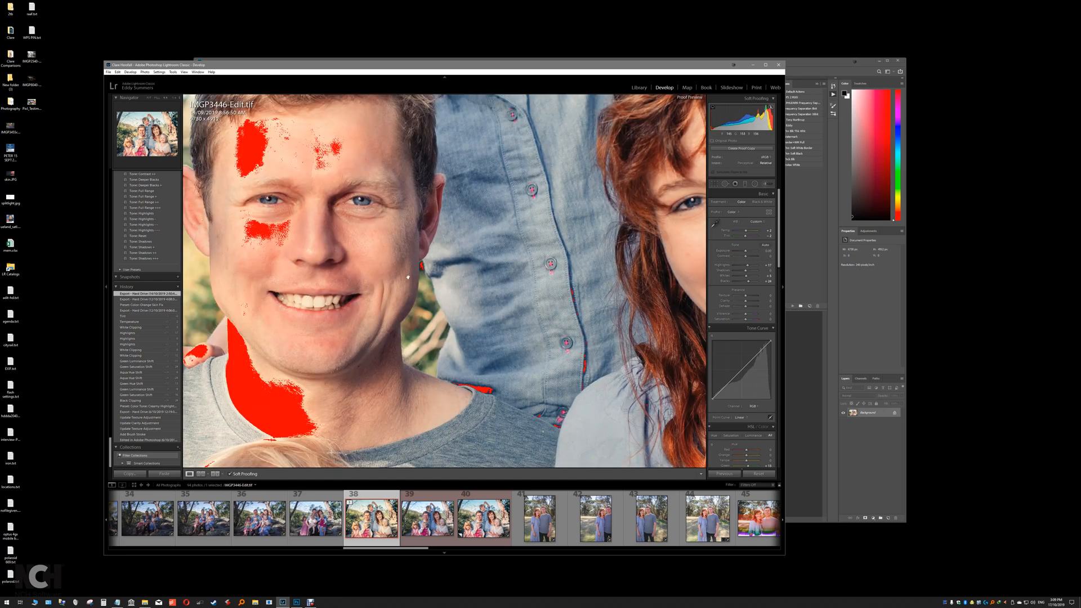
pyautogui.click(407, 241)
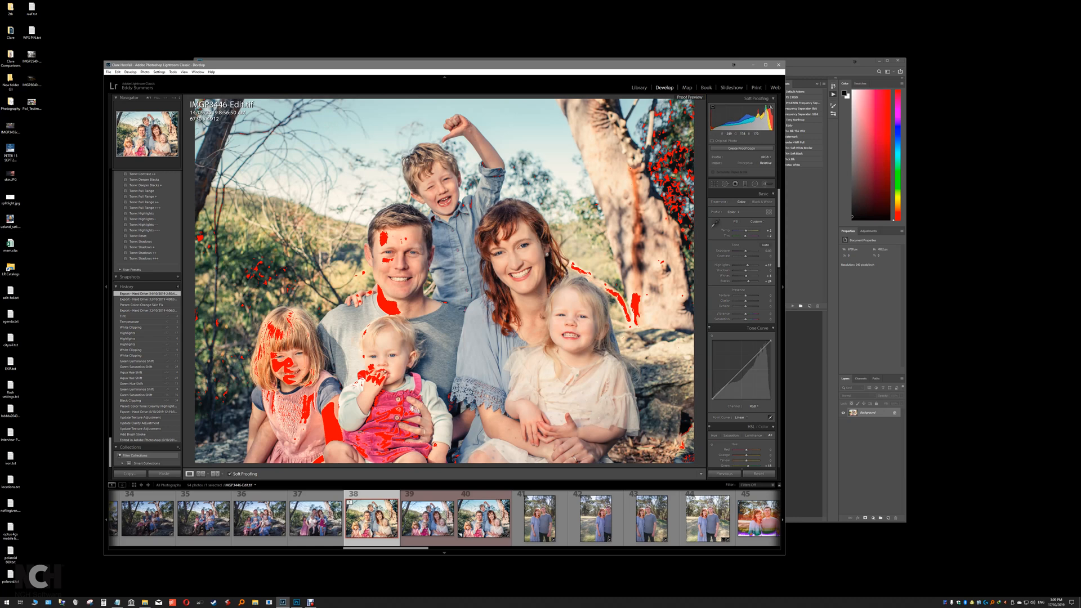
pyautogui.click(284, 363)
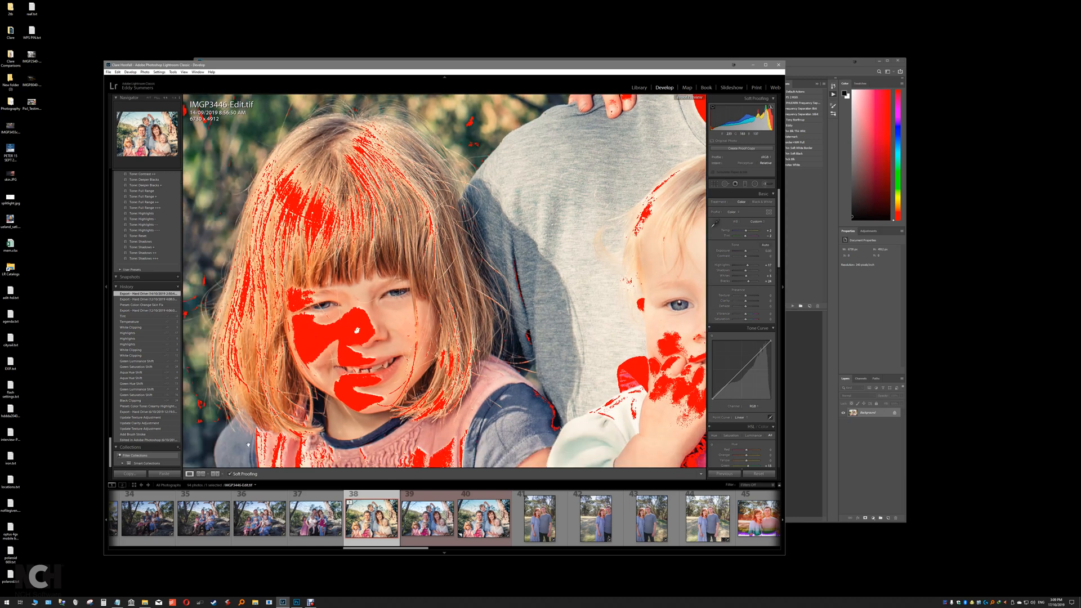
# Step: Compare the current photo and the proof preview side by side on the older girl's face, with and without the gamut warning
pyautogui.click(215, 474)
pyautogui.moveTo(413, 313); pyautogui.dragTo(488, 317)
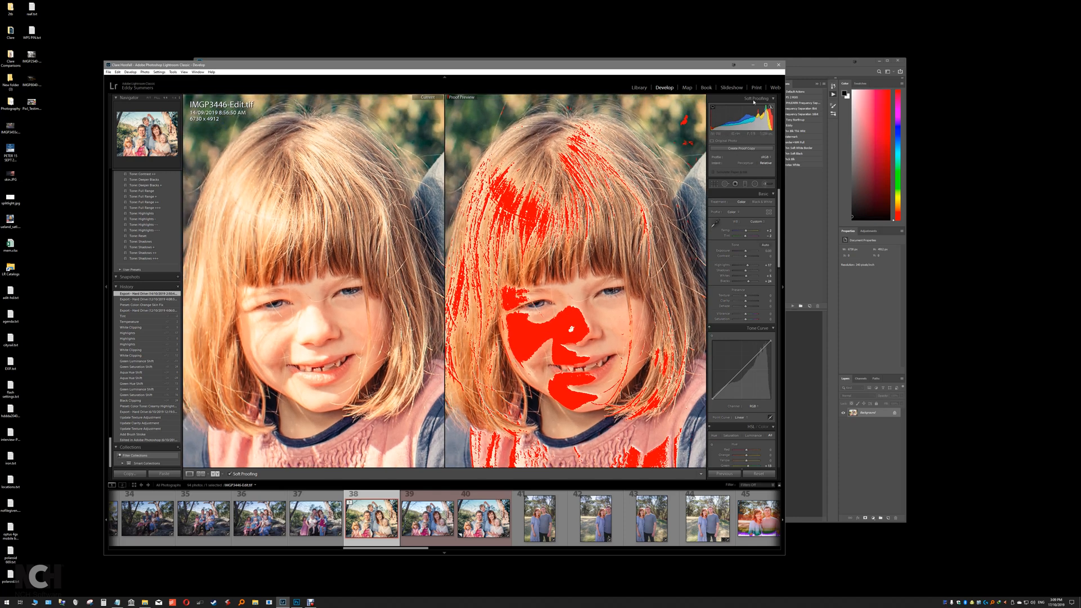
pyautogui.click(769, 107)
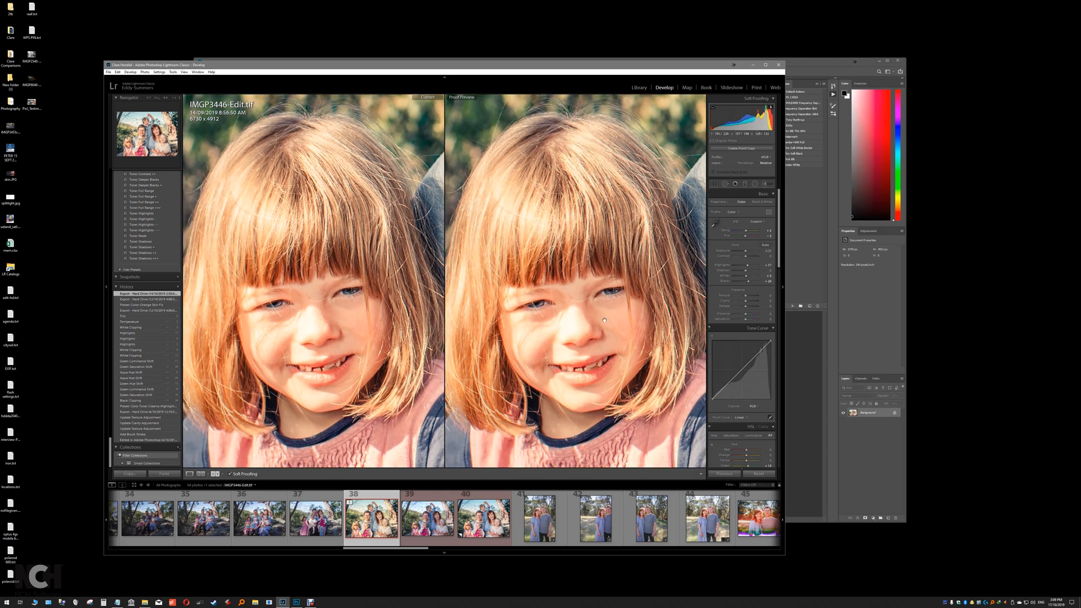
pyautogui.press('j')
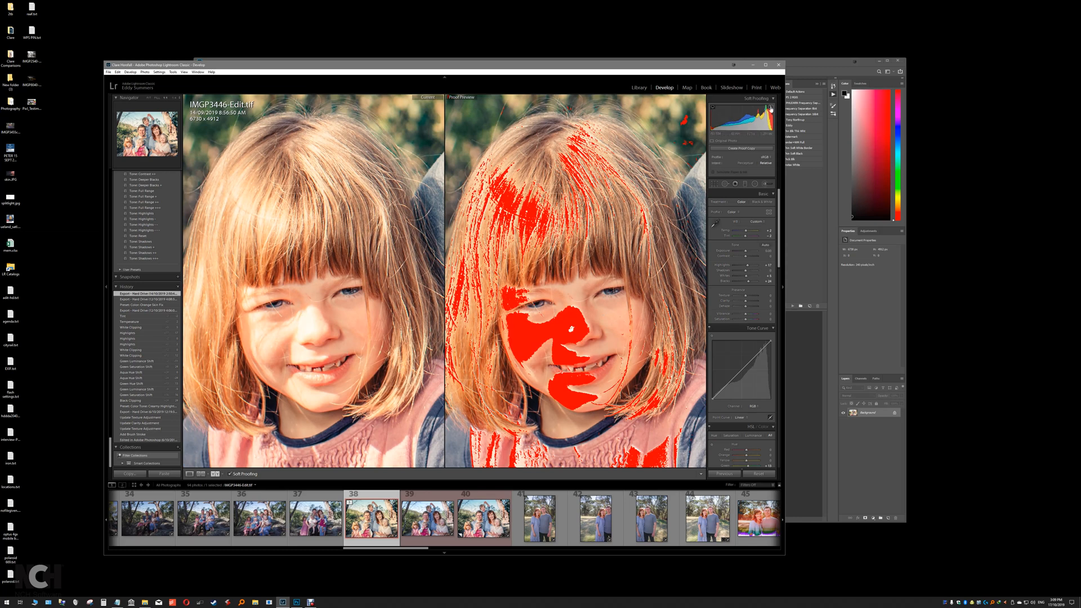
pyautogui.click(771, 108)
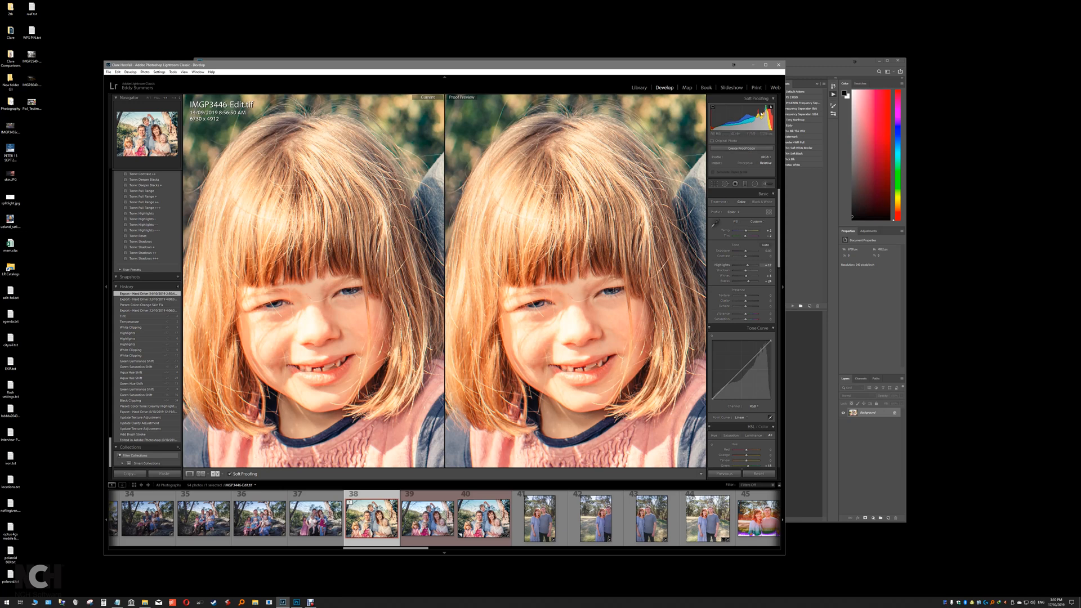
pyautogui.hotkey('shift', 's')
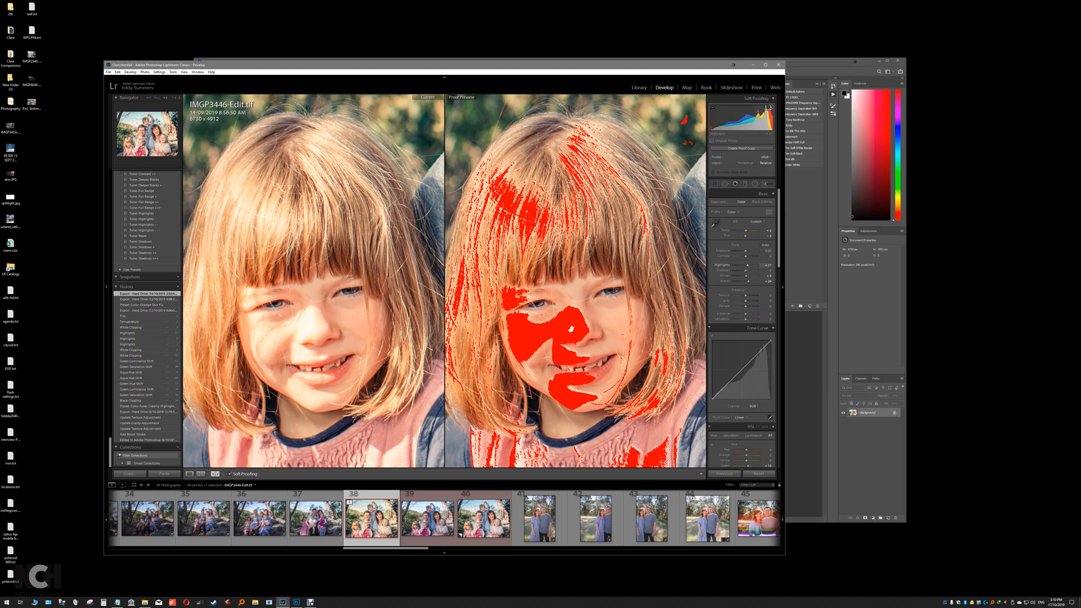
pyautogui.click(770, 107)
# Step: Compare the woman's face up close in both views, and return to the whole photo
pyautogui.click(287, 309)
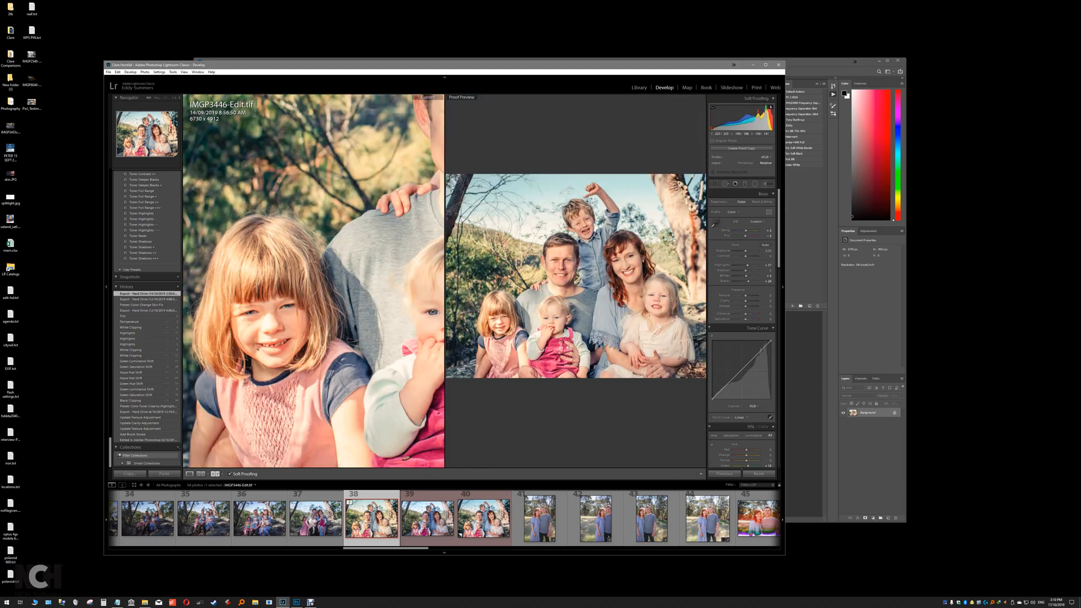
pyautogui.click(323, 270)
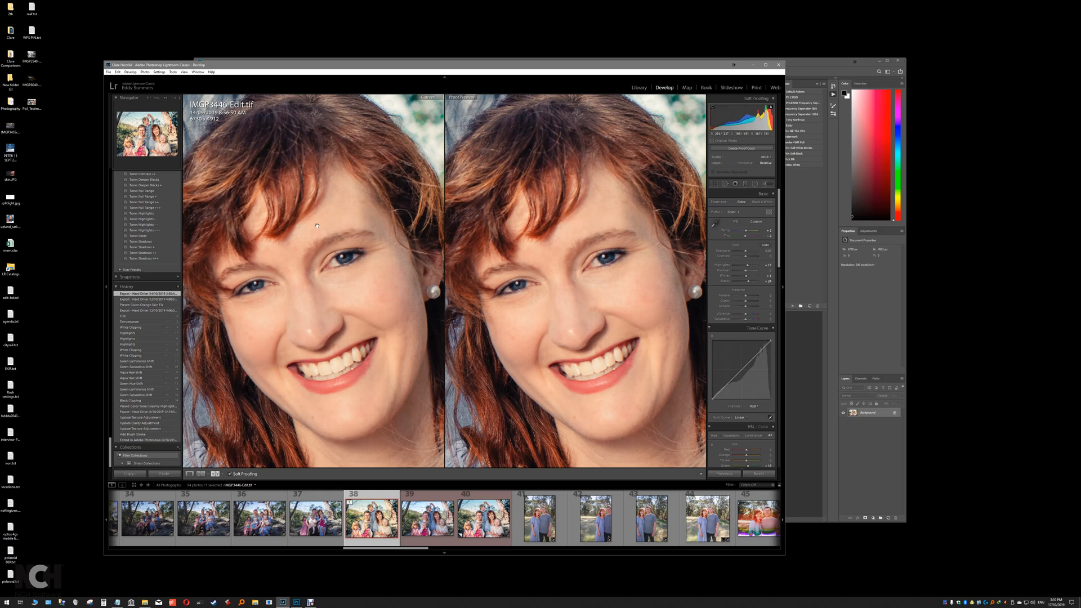
pyautogui.click(498, 246)
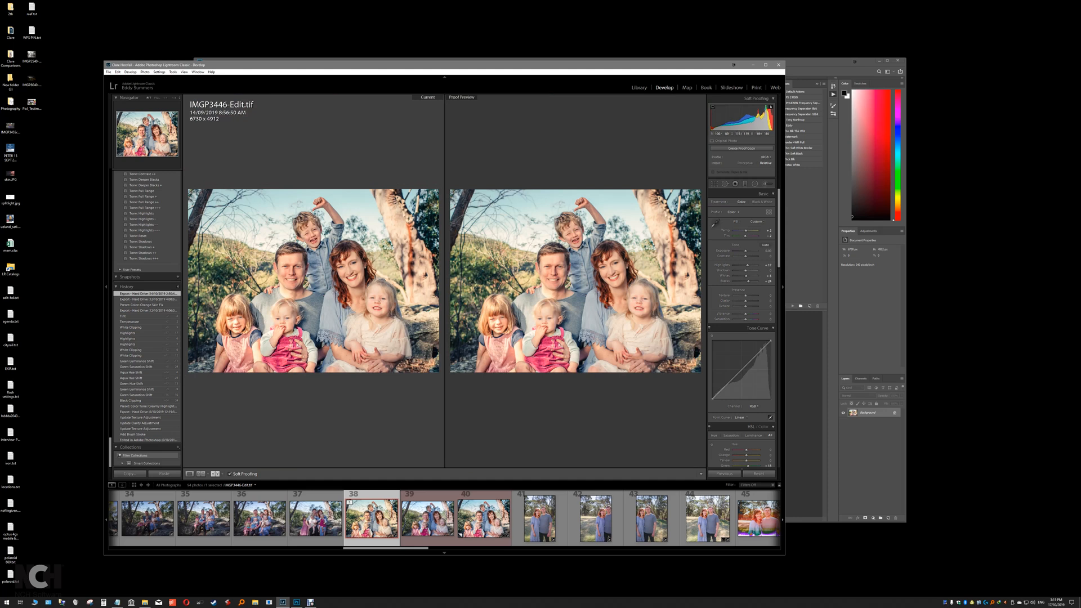
# Step: Show the gamut warning again in the side-by-side view and examine the area around the man's neck up close
pyautogui.hotkey('shift', 's')
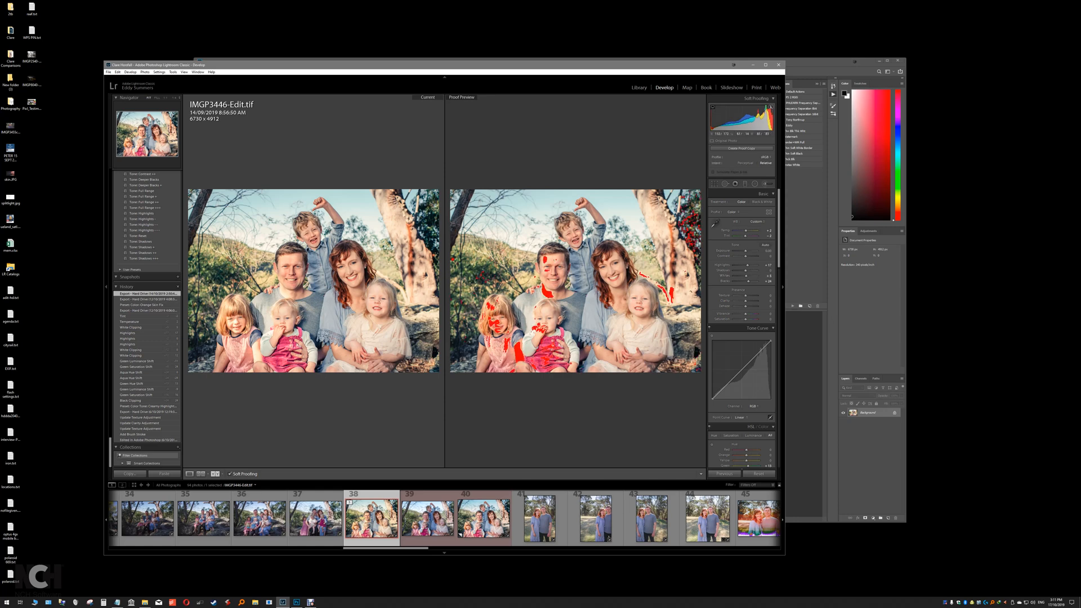
pyautogui.click(565, 271)
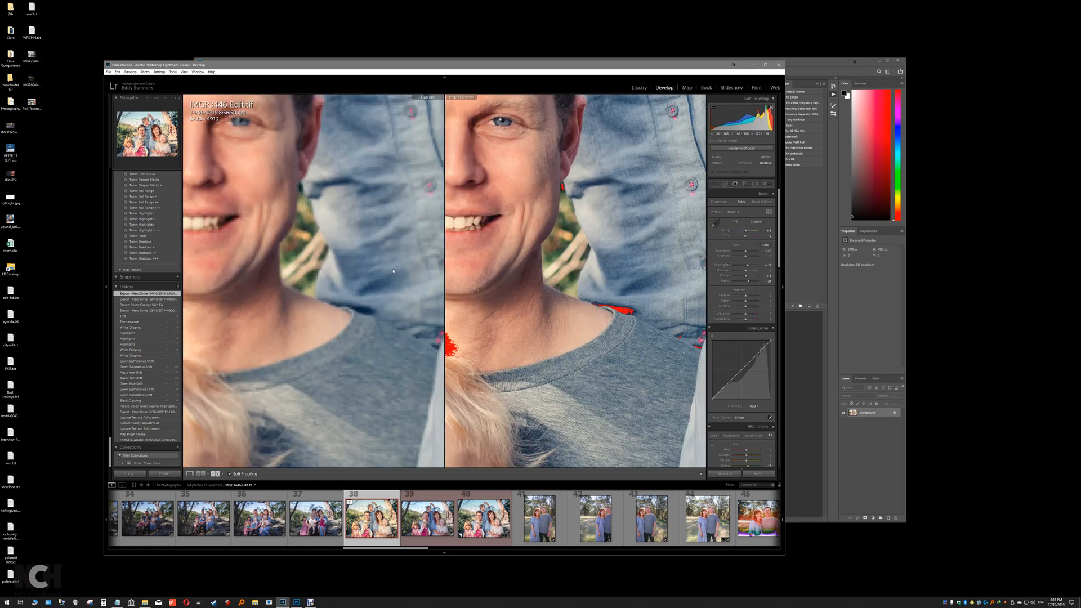
# Step: Turn off soft proofing, return to the single-photo view and set the zoom ratio to 1:2
pyautogui.click(204, 475)
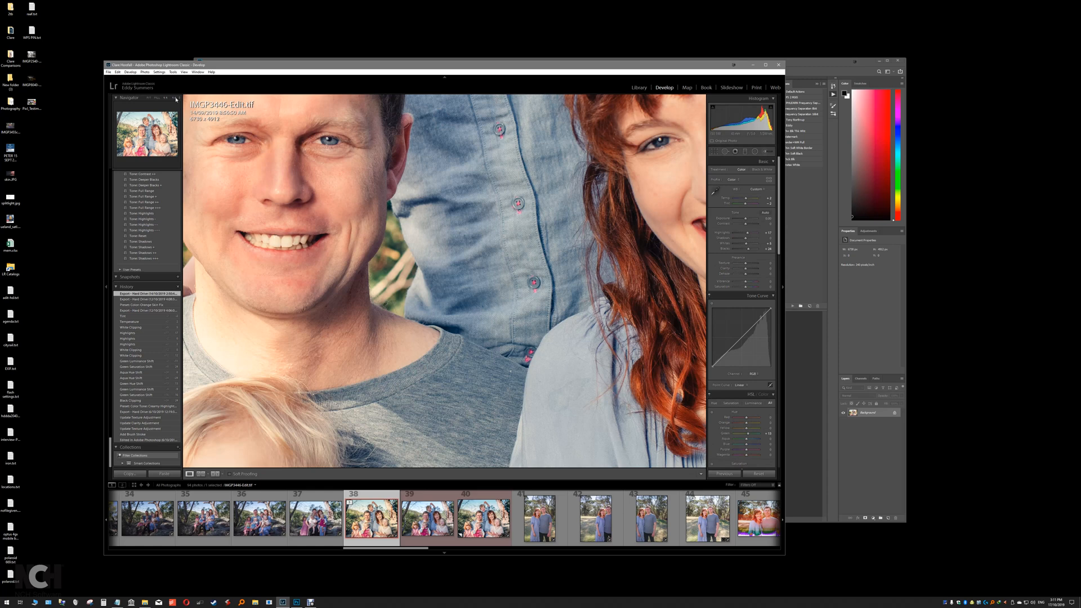
pyautogui.click(176, 98)
pyautogui.click(166, 124)
pyautogui.press('z')
pyautogui.click(176, 98)
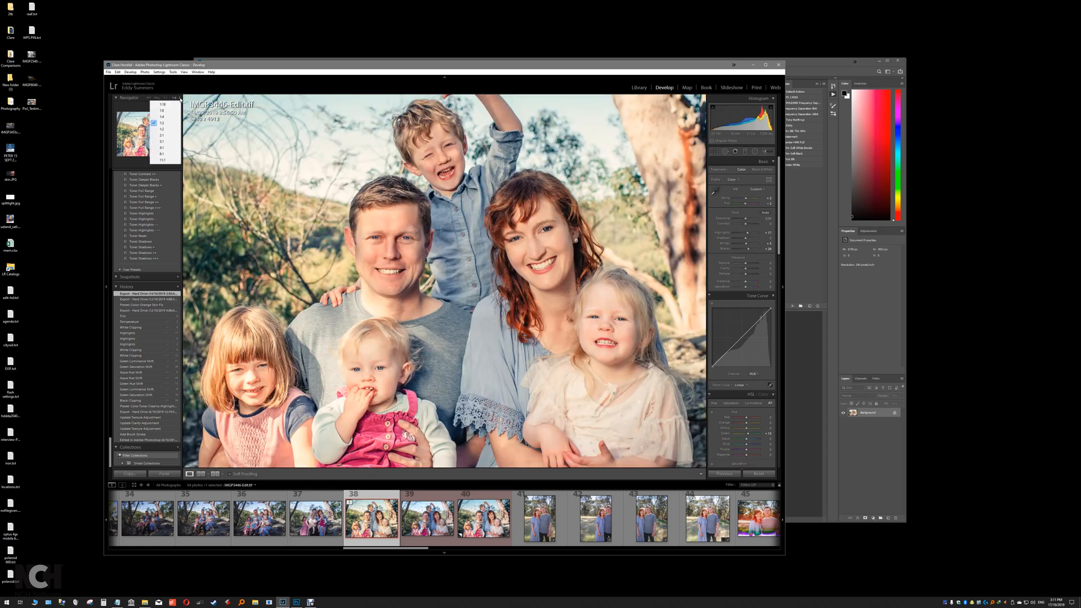
pyautogui.click(169, 126)
# Step: Compare the before and after versions of the woman and the girl beside her up close, and return to the whole photo
pyautogui.moveTo(568, 237); pyautogui.dragTo(358, 229)
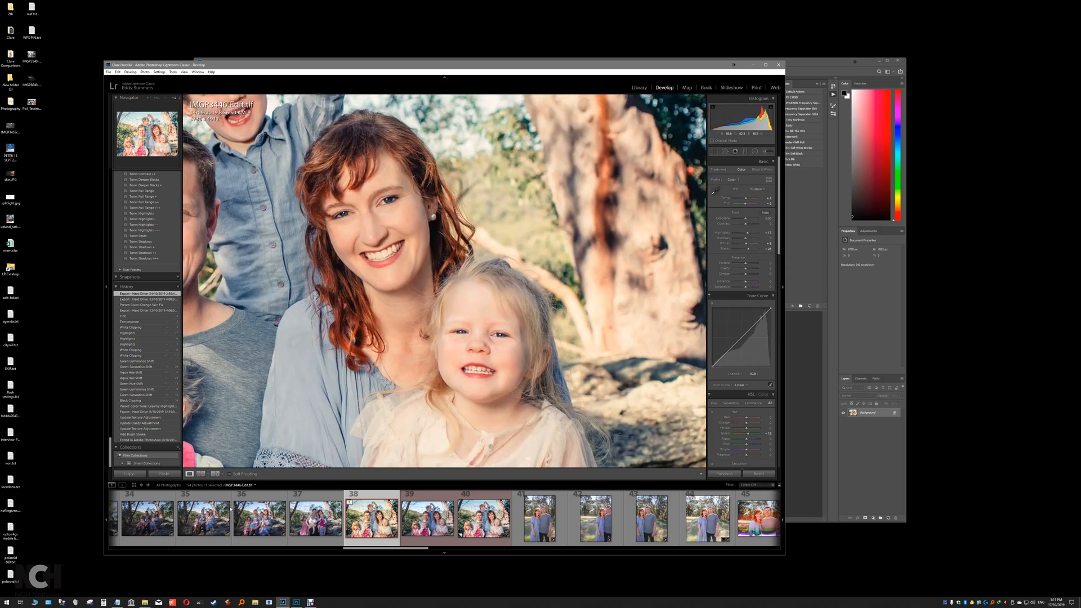
pyautogui.press('y')
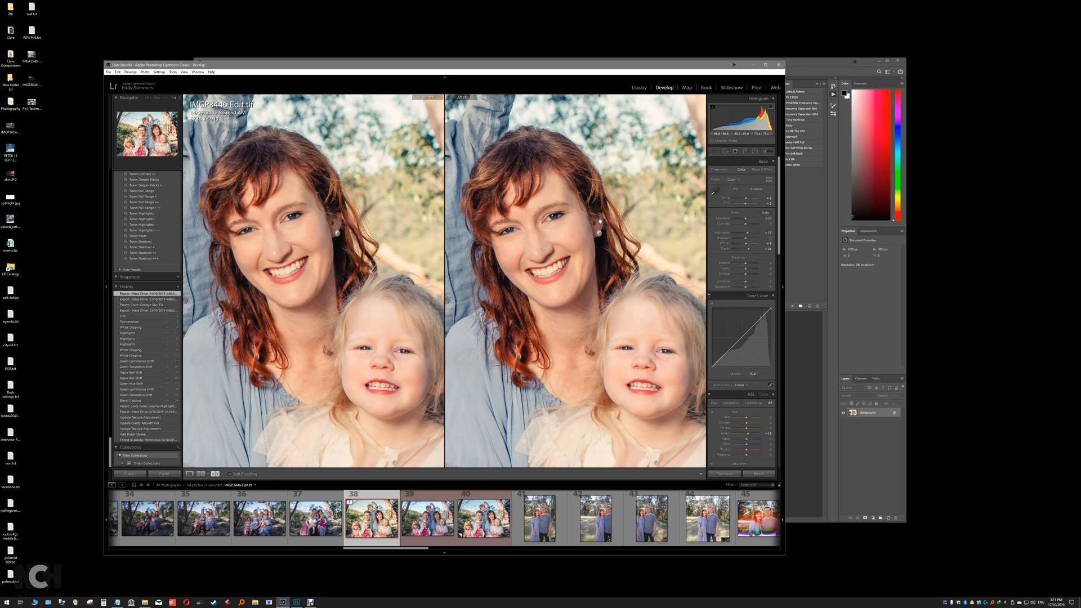
pyautogui.press('z')
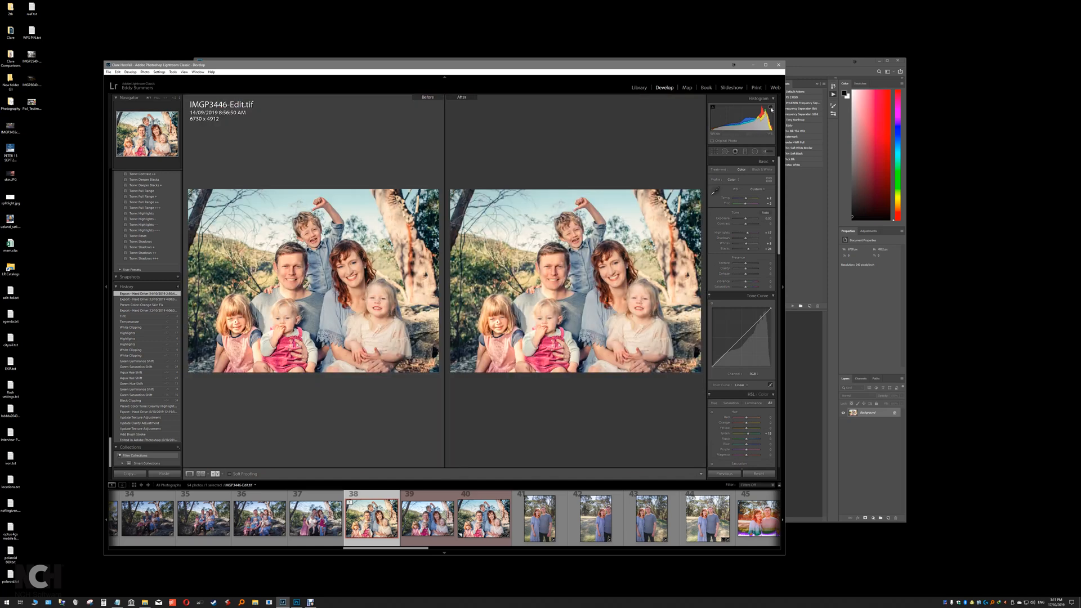
# Step: Soft-proof the photo side by side, examine the man and the baby with and without the gamut warning, and end soft proofing at full view
pyautogui.click(245, 474)
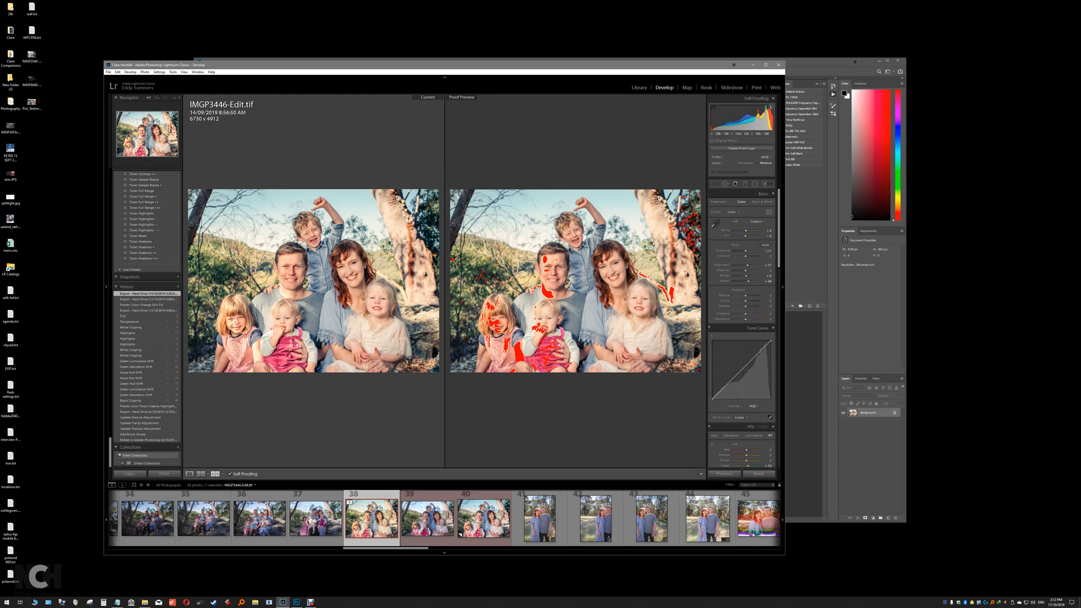
pyautogui.press('z')
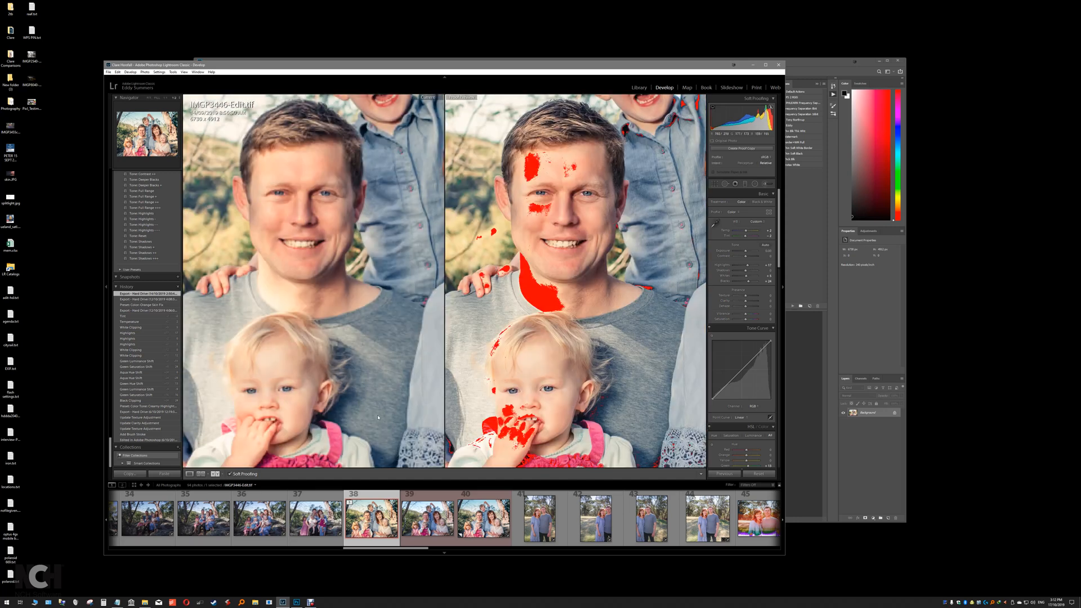
pyautogui.hotkey('shift', 's')
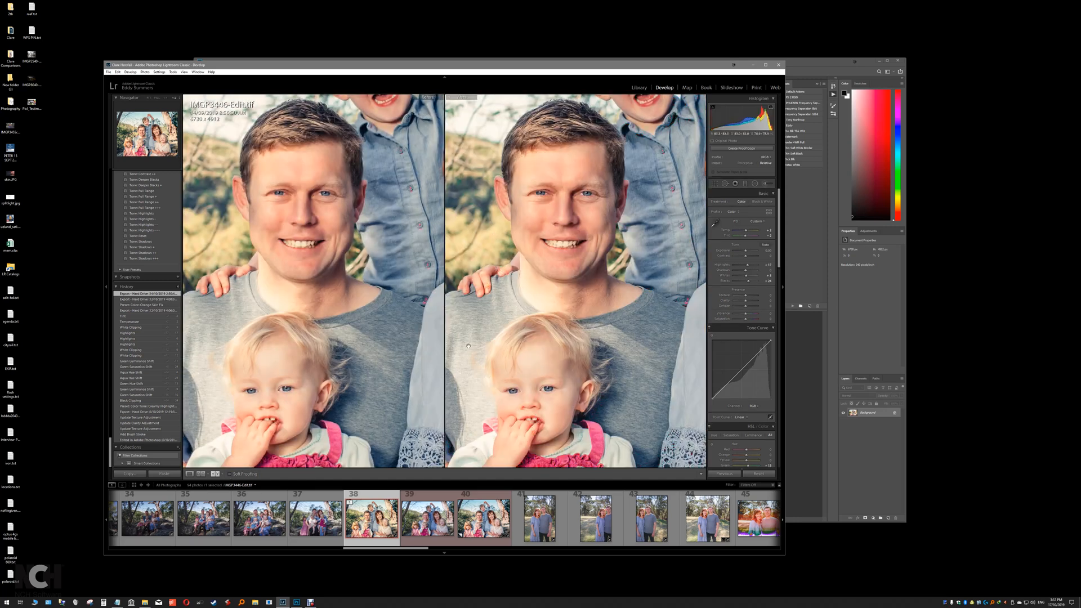
pyautogui.press('s')
pyautogui.press('z')
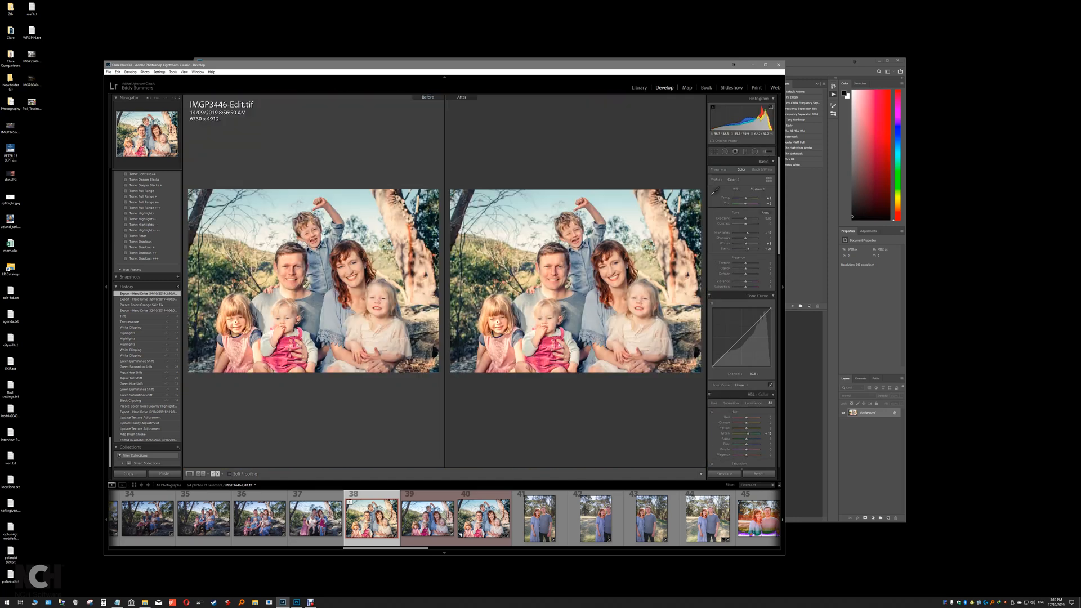